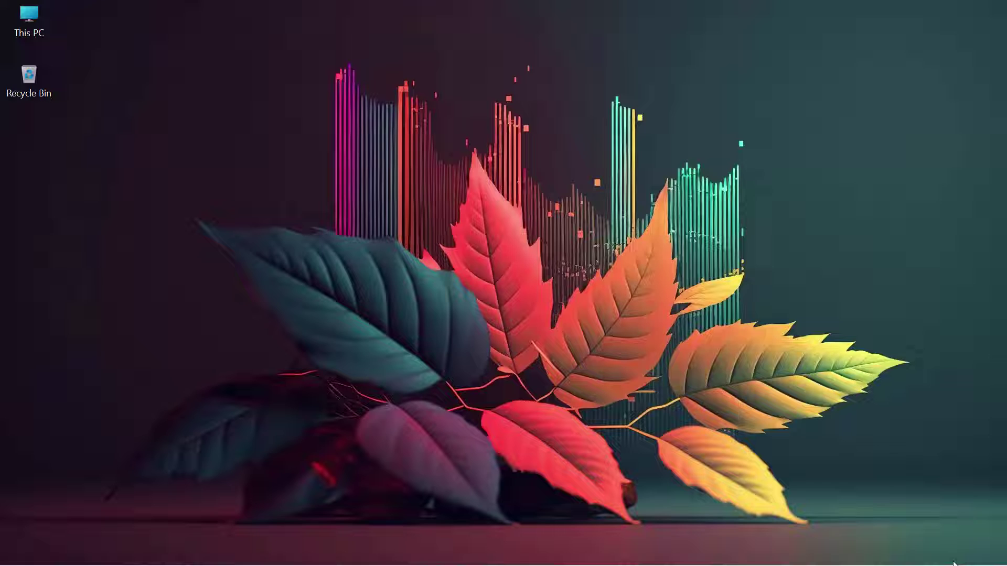
Check the date and time settings, then refresh the desktop.
mouse_move(953, 563)
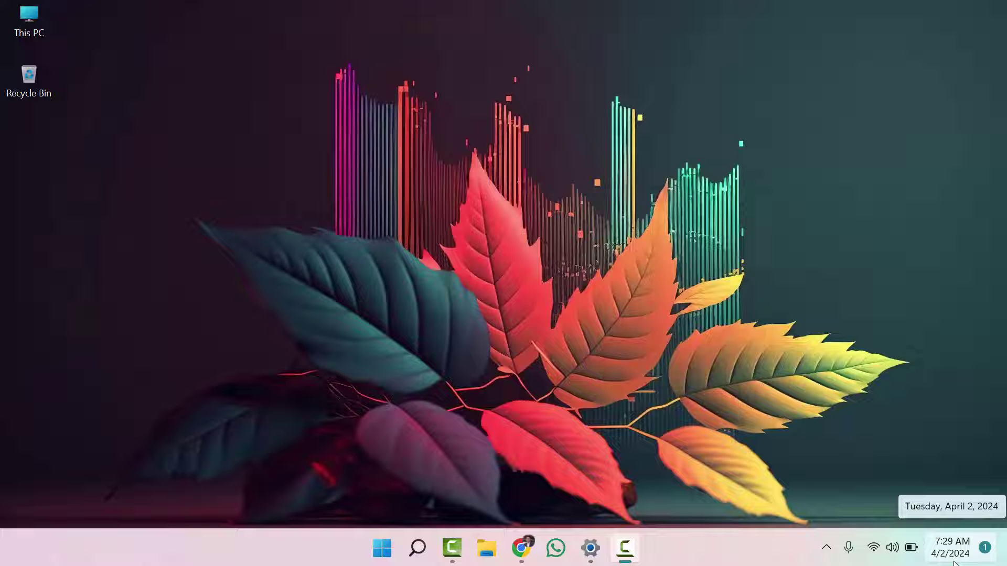
left_click(386, 552)
type("date")
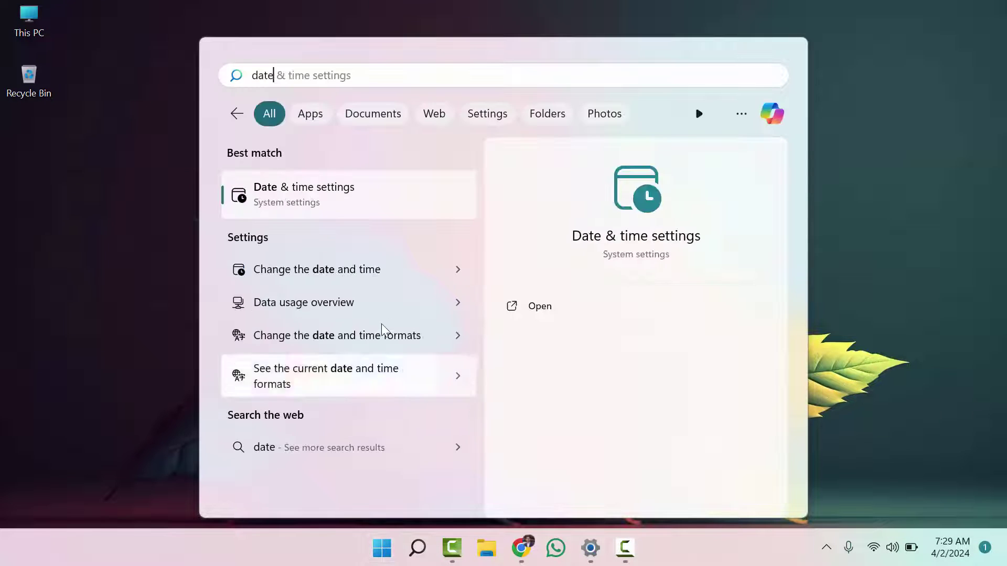
left_click(375, 210)
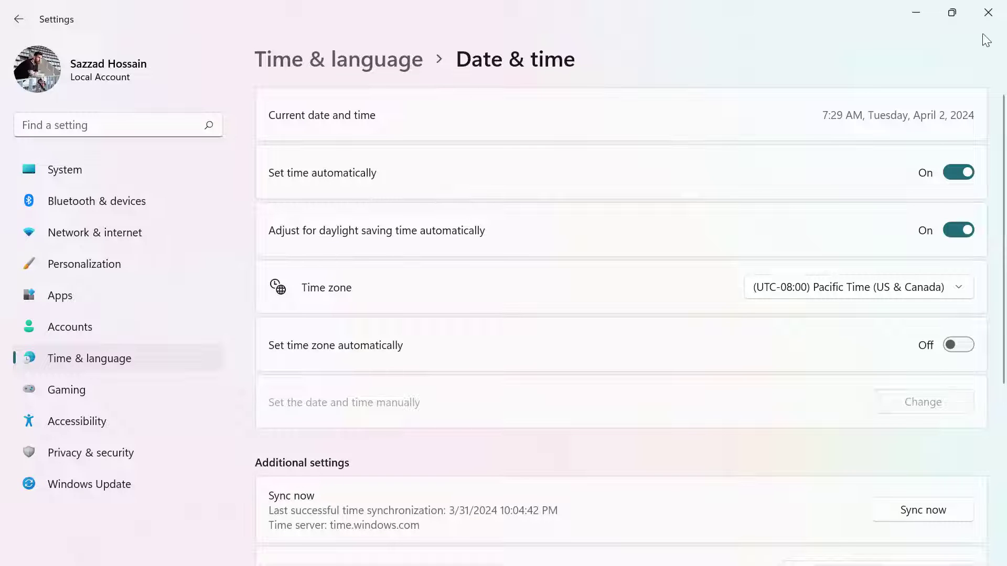
left_click(991, 16)
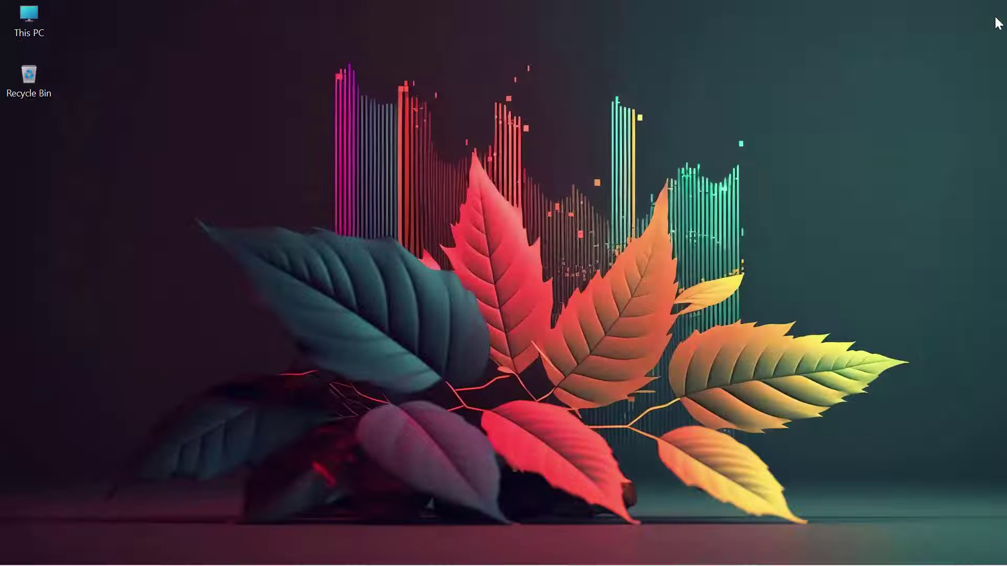
right_click(411, 21)
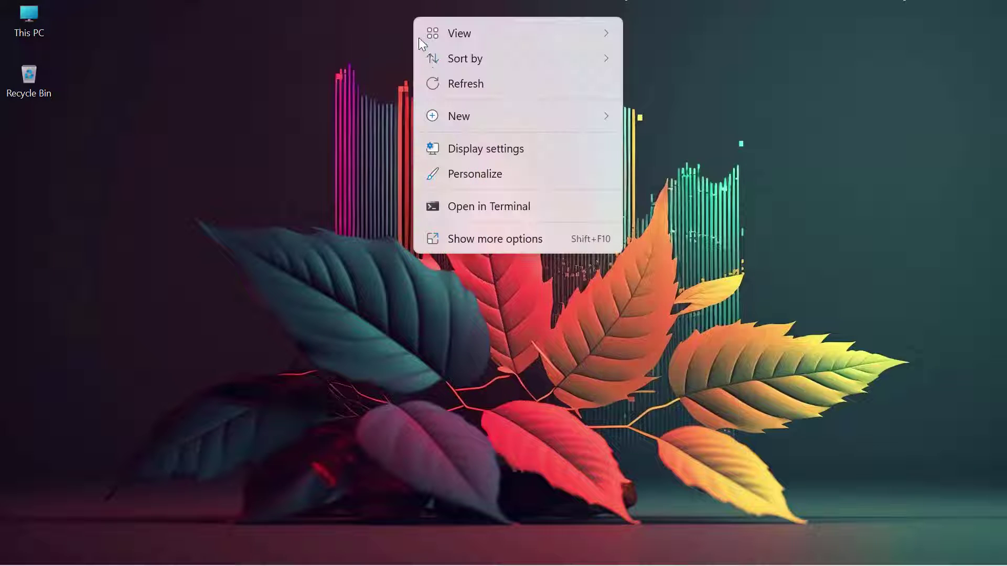
left_click(445, 83)
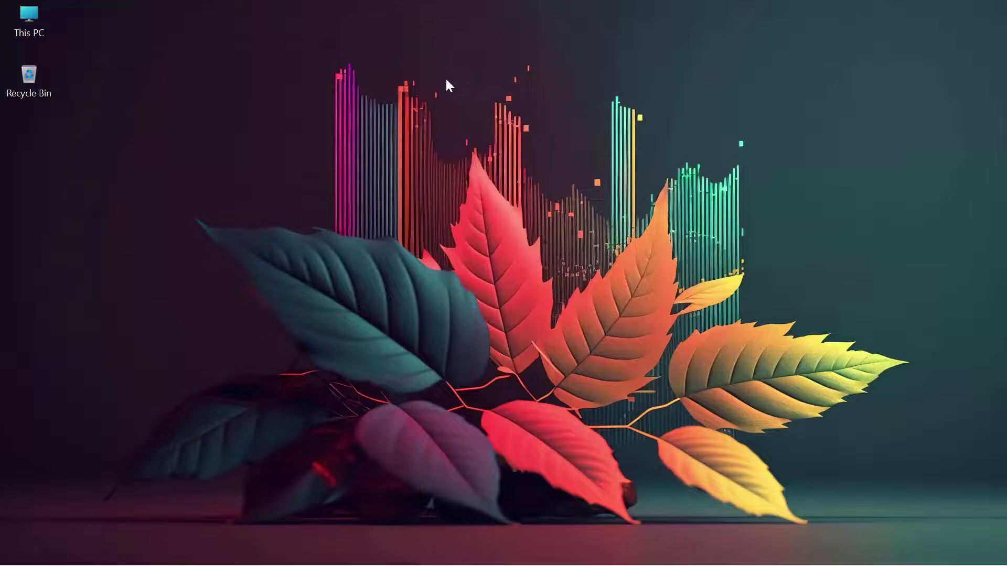
In Device Manager, auto-search for an updated Intel(R) HD Graphics 520 driver.
key("super")
key("super")
key("super")
type("de")
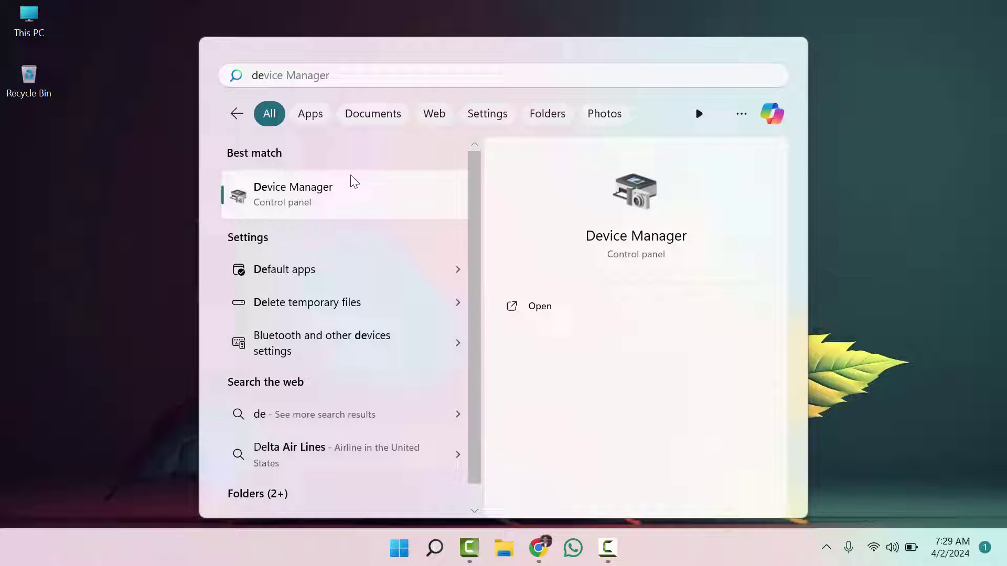
left_click(354, 181)
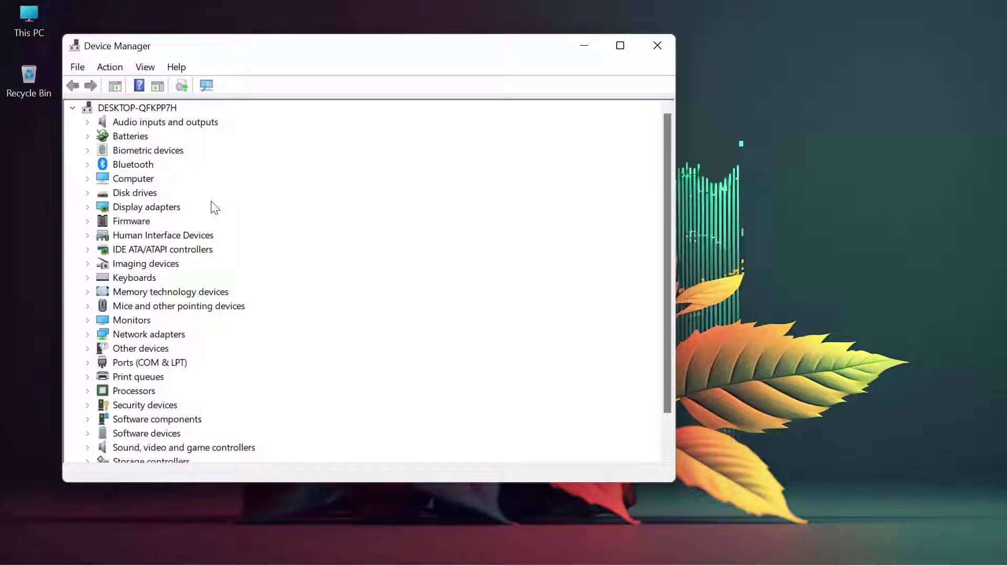
left_click(147, 209)
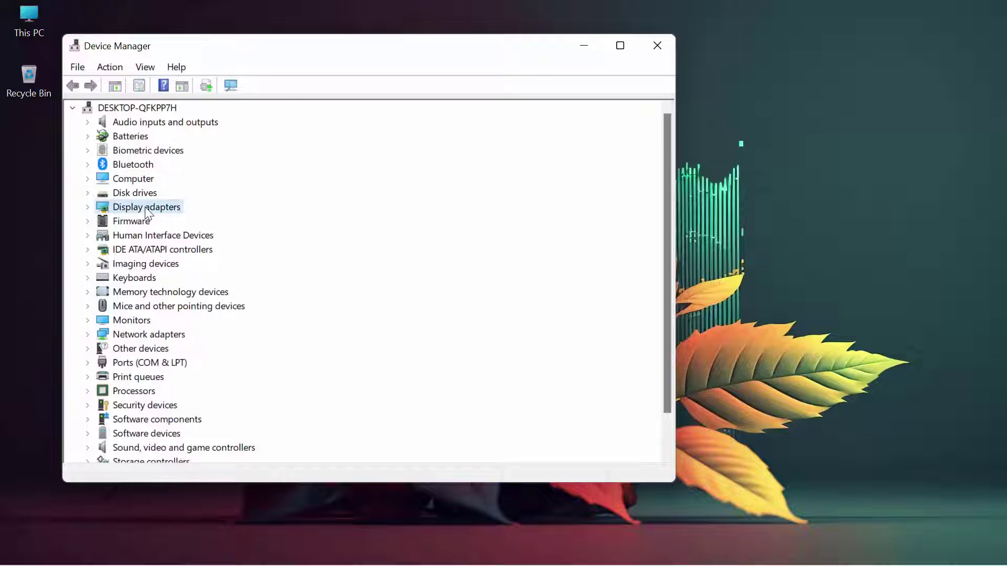
left_click(87, 207)
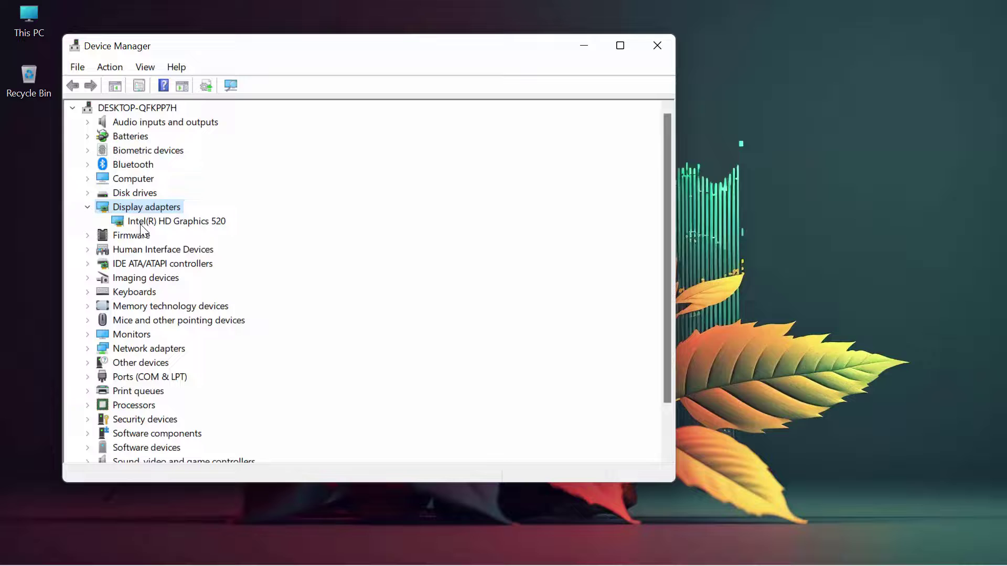
right_click(163, 223)
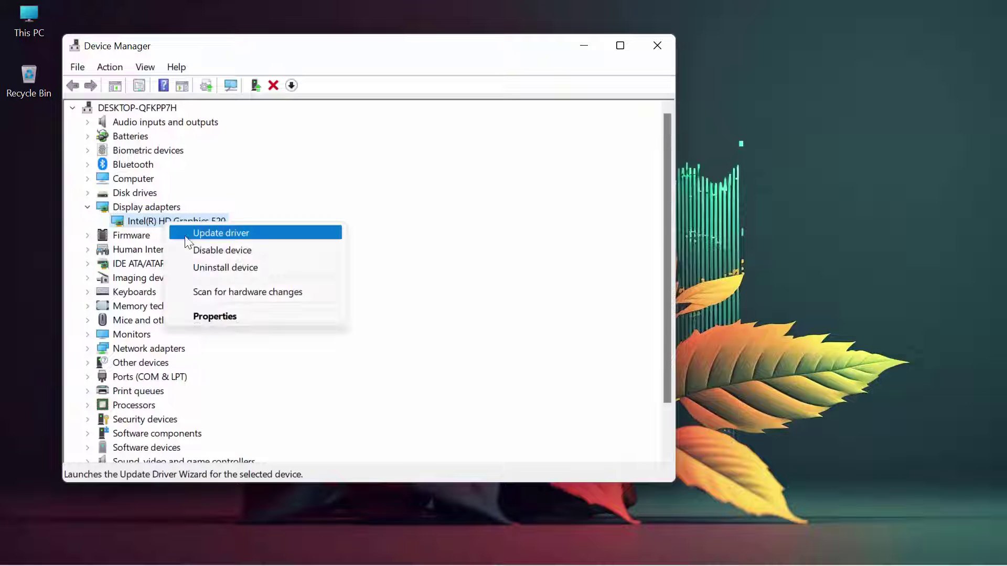
left_click(209, 233)
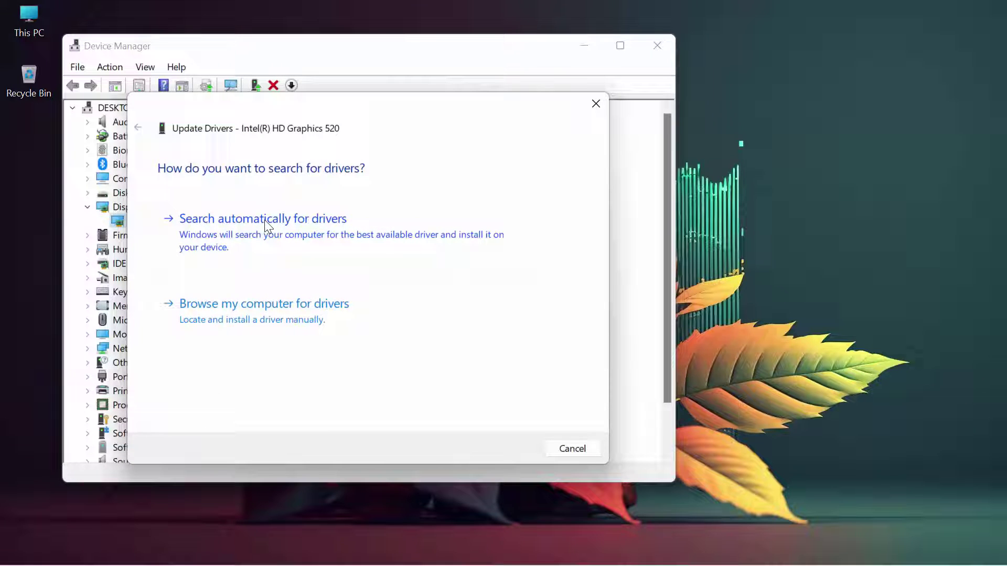
left_click(275, 224)
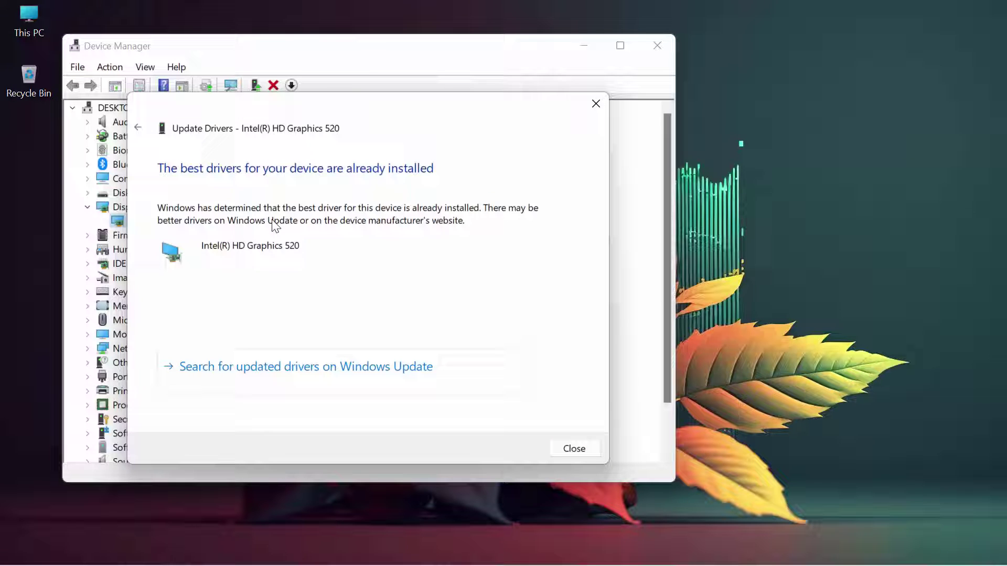
left_click(568, 449)
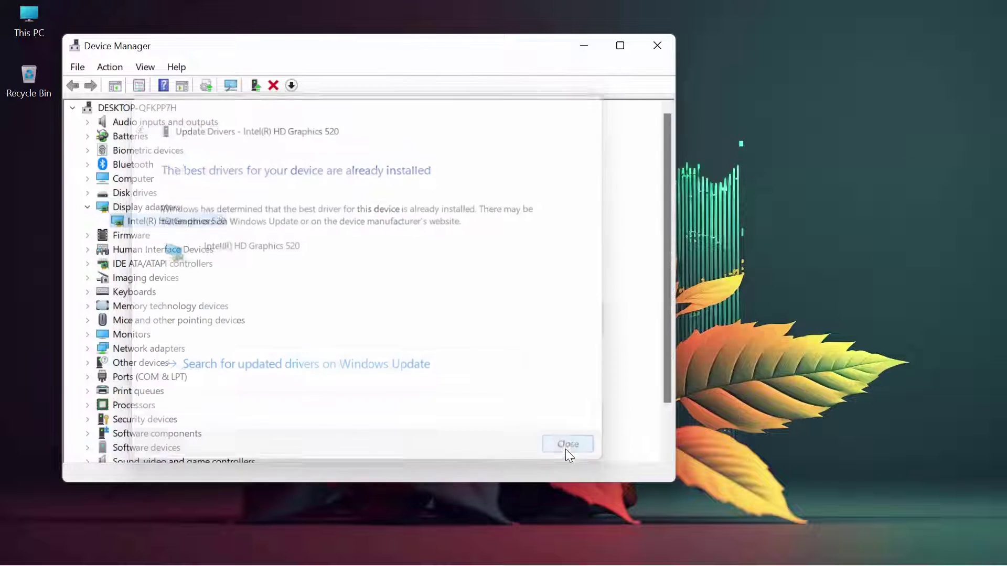
left_click(649, 45)
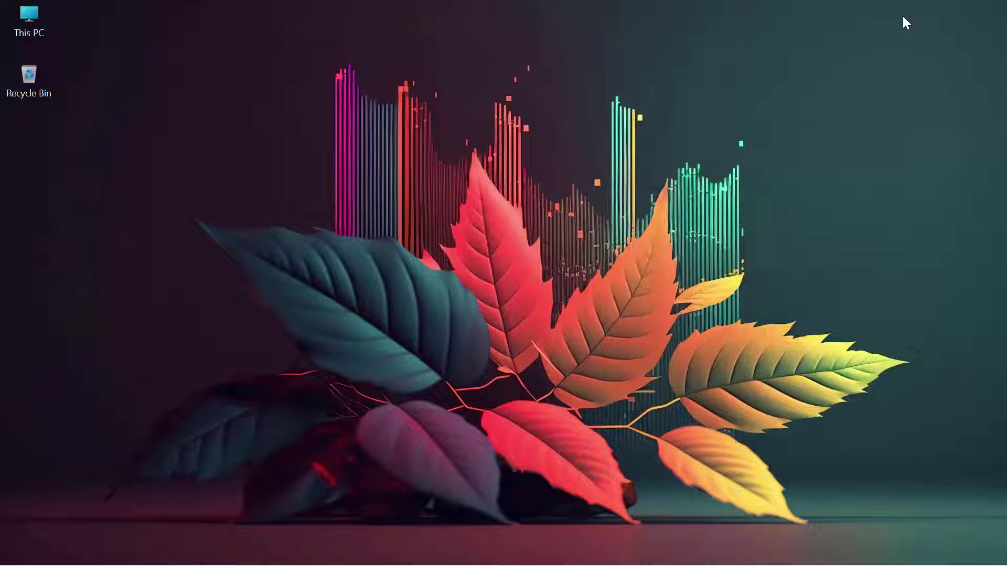
Paste the bluelightreduction registry text into a new Notepad note and delete the blank first line.
key("super")
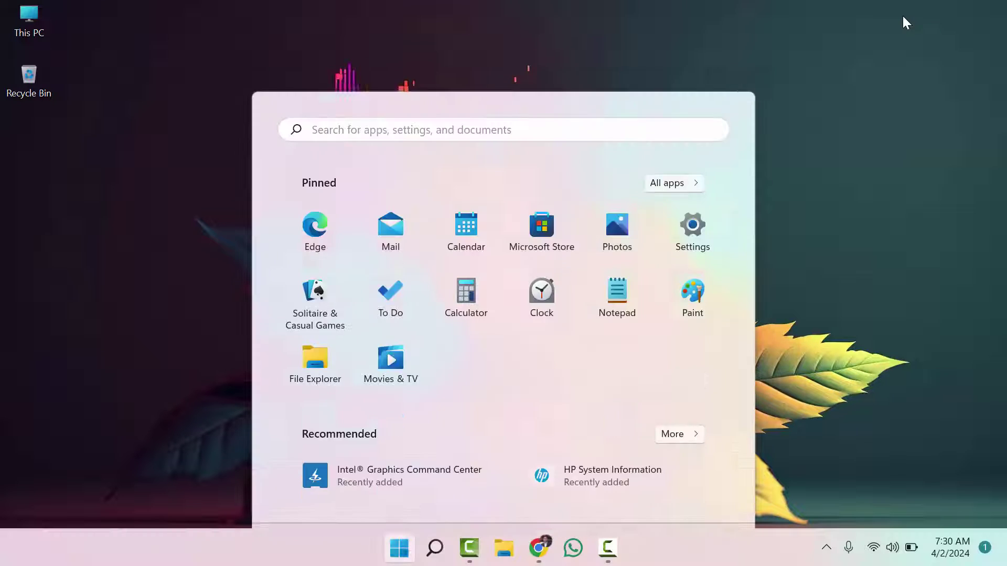
type("note")
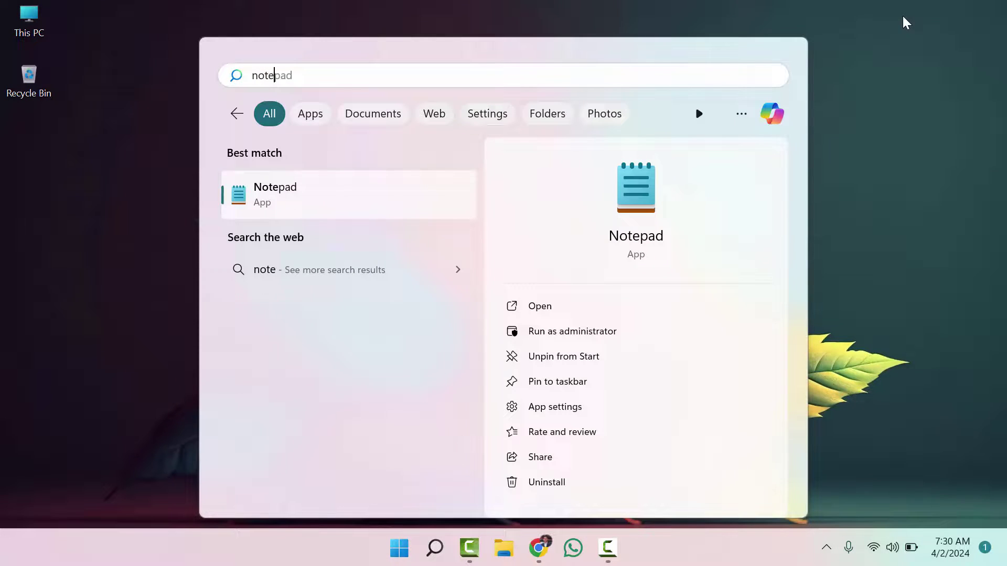
type("pad")
key("Return")
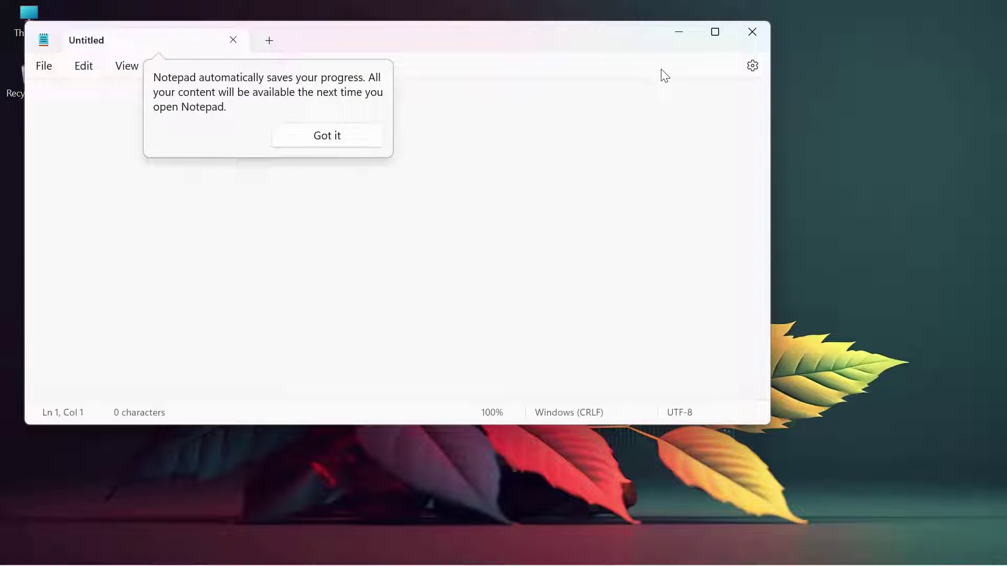
left_click(338, 145)
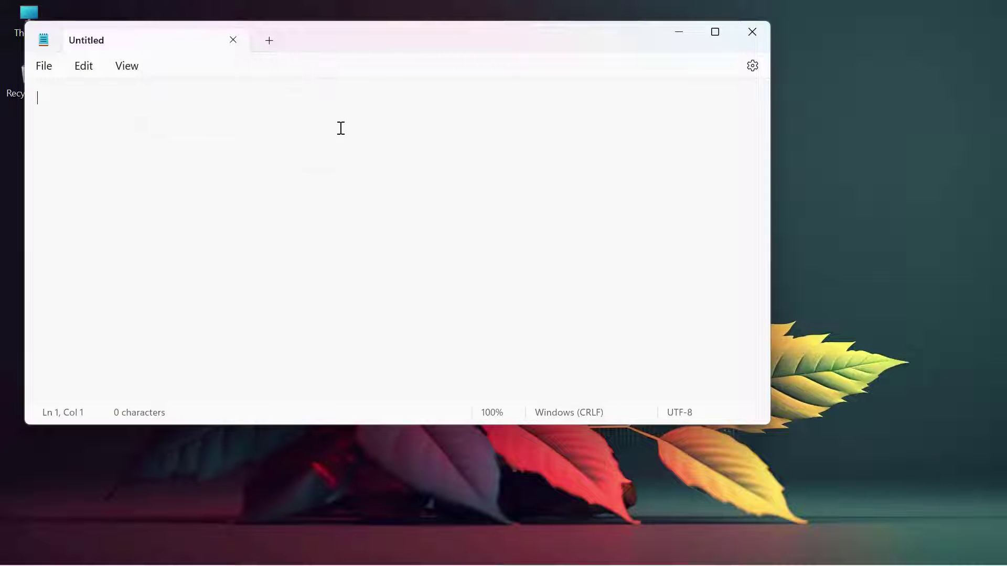
type("[HKEY_CURRENT_USER\\Software\\Microsoft\\Windows\\CurrentVersion\\CloudStore\\Store\\Cache\\DefaultAccount]  [HKEY_CURRENT_USER\\Software\\Microsoft\\Windows\\CurrentVersion\\CloudStore\\Store\\Cache\\DefaultAccount\\$$windows.data.bluelightreduction.bluelightreductionstate]  [HKEY_CURRENT_USER\\Software\\Microsoft\\Windows\\CurrentVersion\\CloudStore\\Store\\Cache\\DefaultAccount\\$$windows.data.bluelightreduction.bluelightreductionstate\\Current] \"Data\"=hex:  [HKEY_CURRENT_USER\\Software\\Microsoft\\Windows\\CurrentVersion\\CloudStore\\Store\\Cache\\DefaultAccount\\$$windows.data.bluelightreduction.settings]  [HKEY_CURRENT_USER\\Software\\Microsoft\\Windows\\CurrentVersion\\CloudStore\\Store\\Cache\\DefaultAccount\\$$windows.data.bluelightreduction.settings\\Current] \"Data\"=hex:")
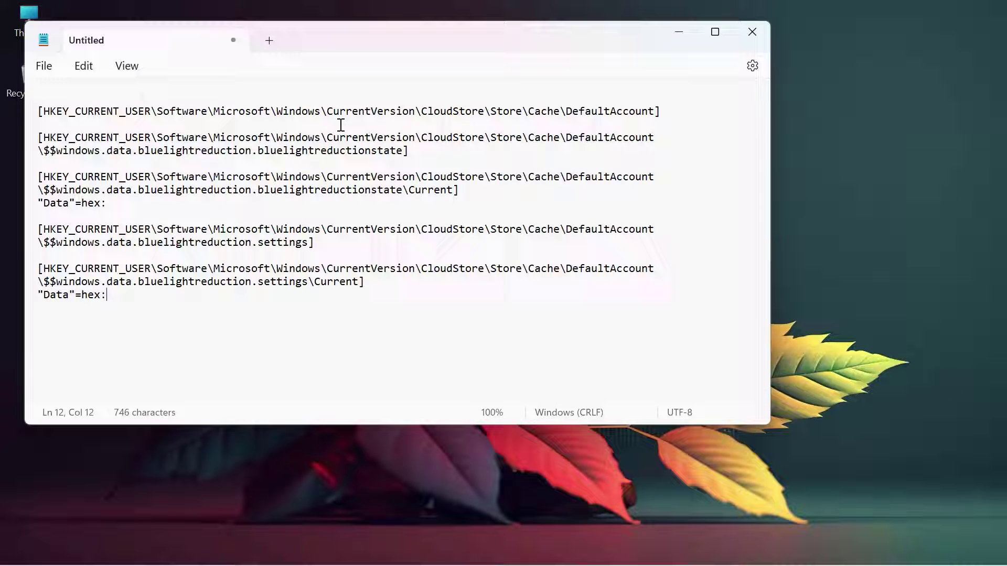
left_click(40, 113)
key("BackSpace")
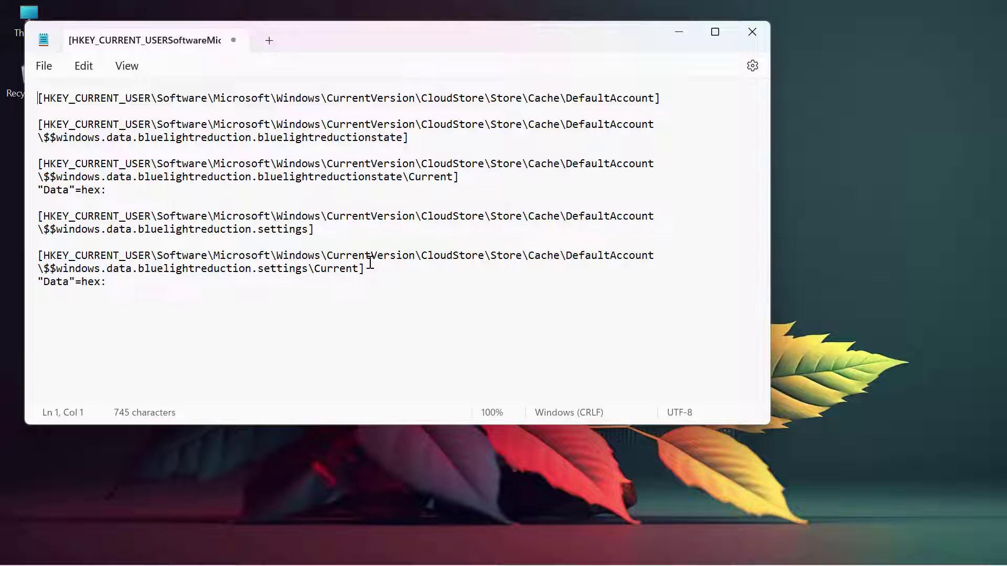
left_click(287, 284)
Save the note to the Desktop as reg.bat.
left_click(47, 66)
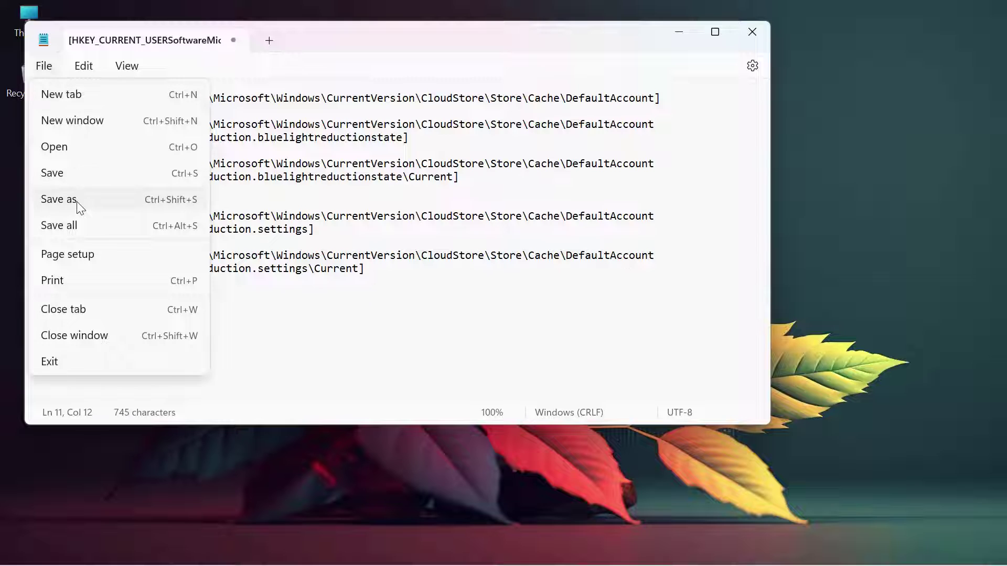
left_click(57, 200)
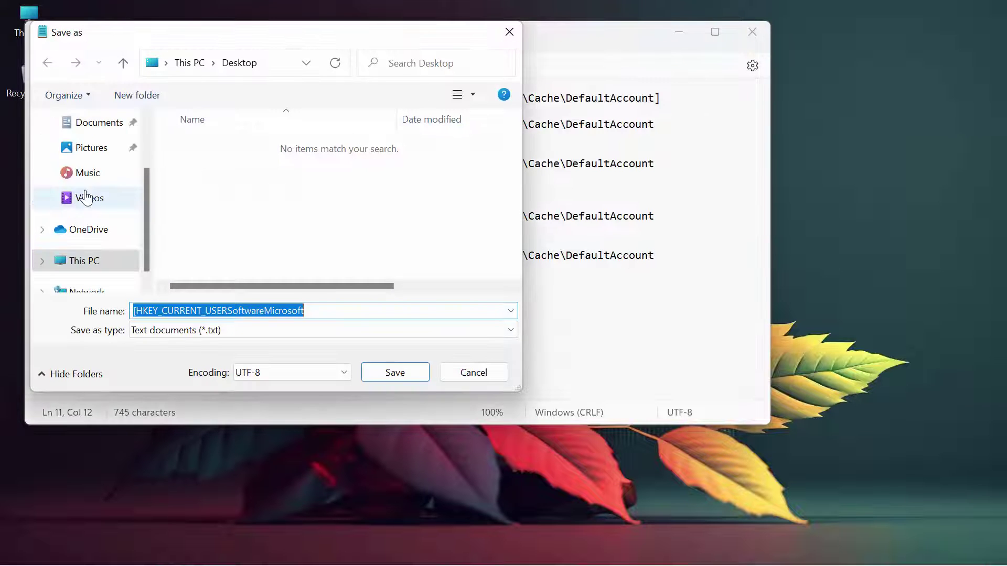
scroll(143, 131, "up", 3)
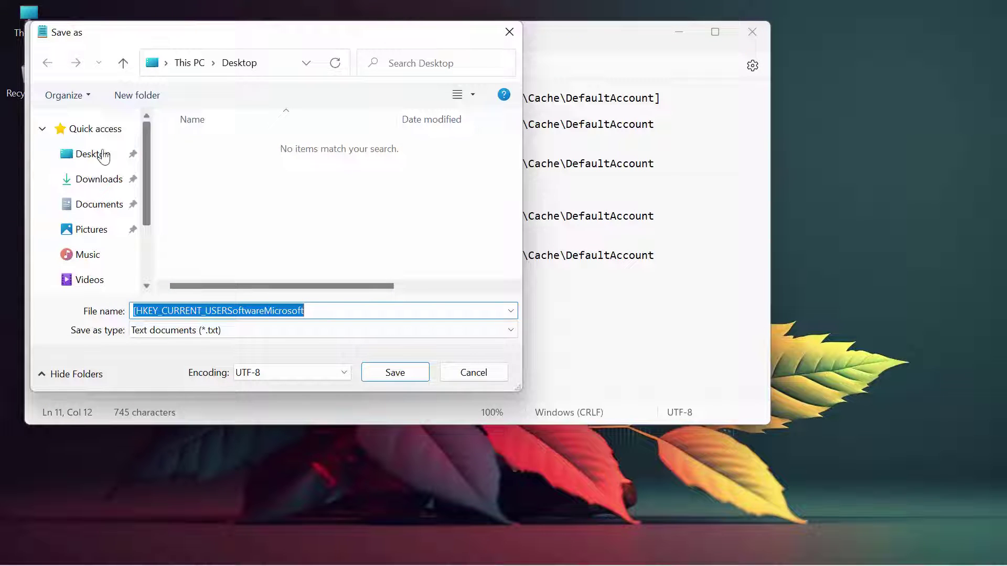
left_click(84, 158)
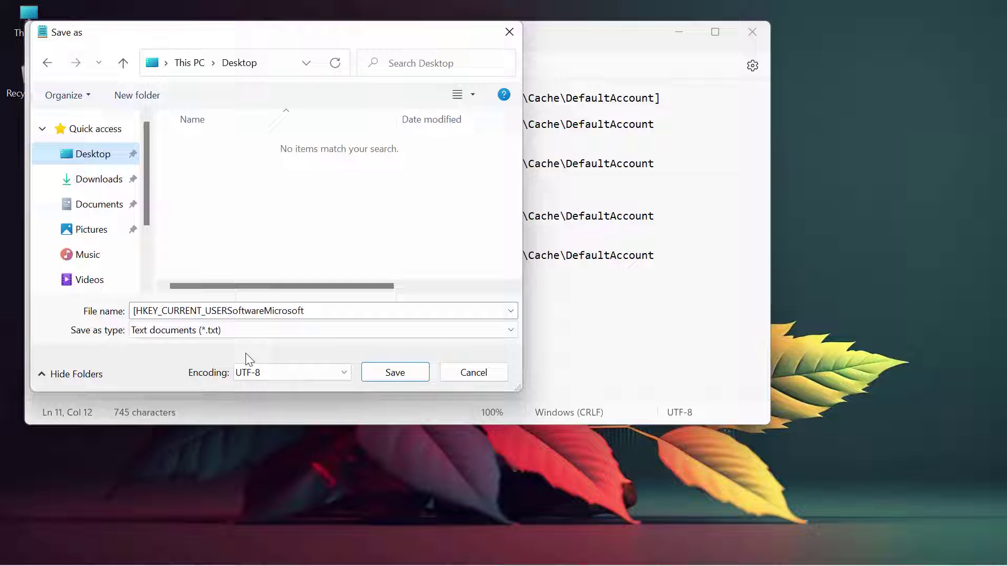
left_click(295, 314)
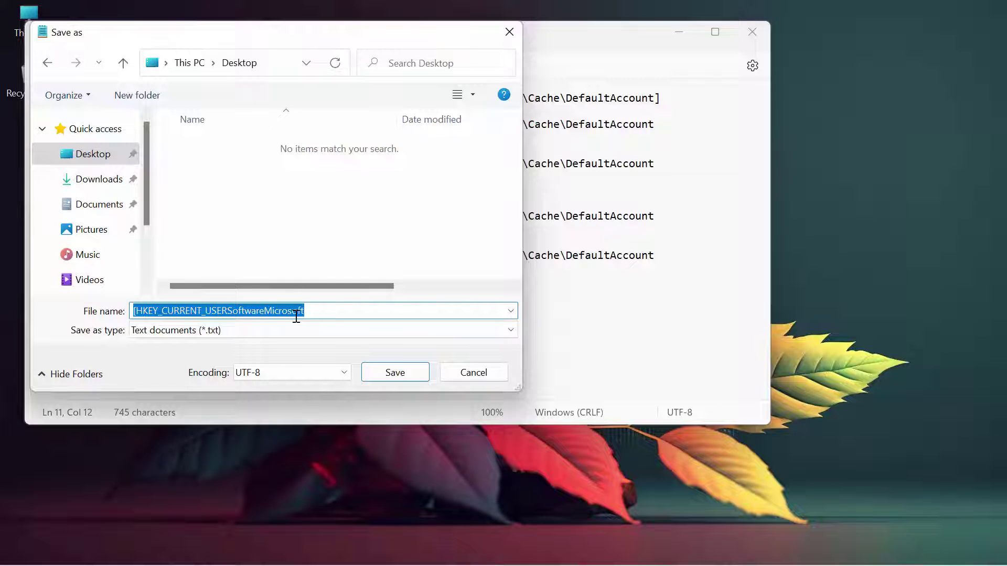
type("reg.bat")
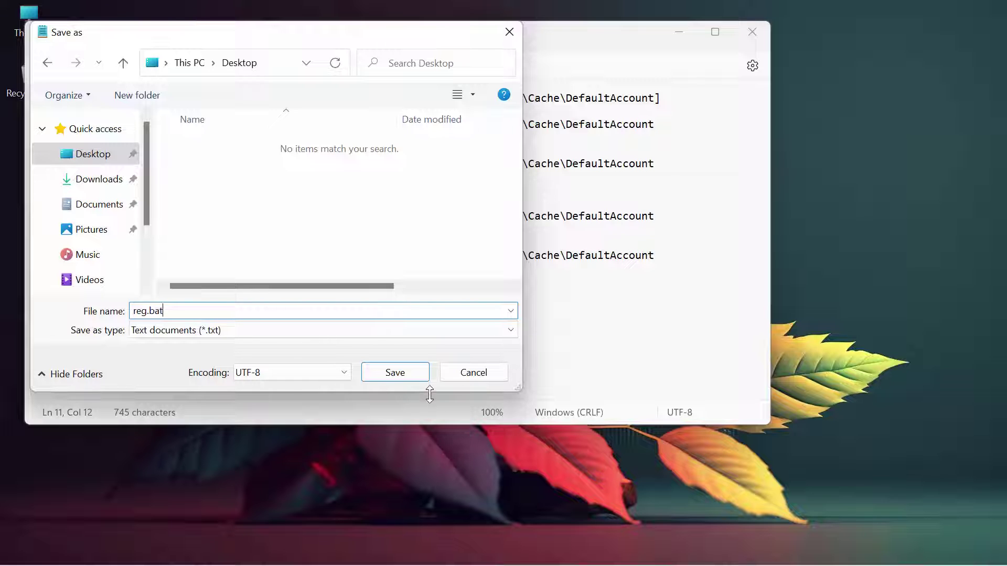
left_click(418, 376)
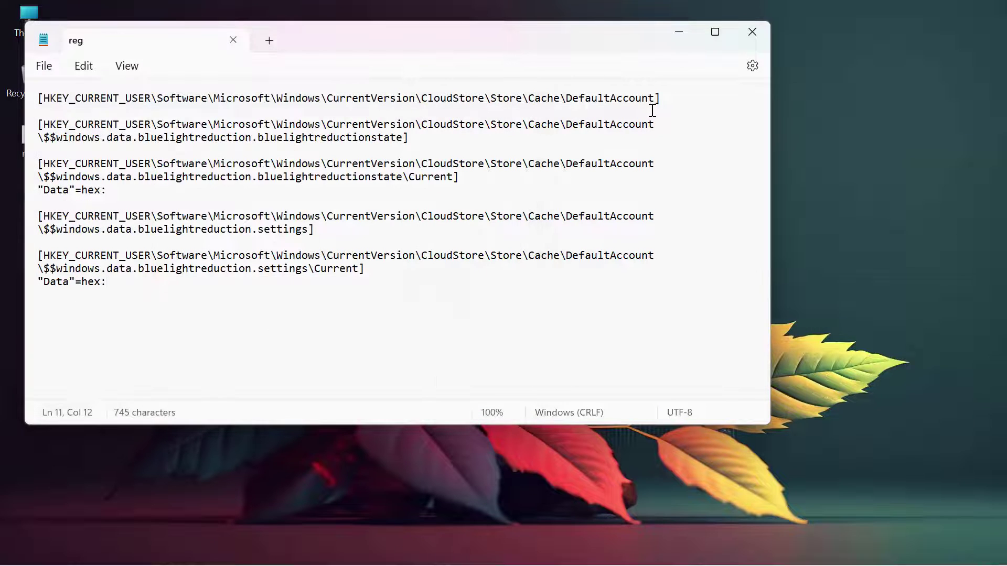
Close Notepad, run reg.bat as administrator, and refresh the desktop.
left_click(764, 41)
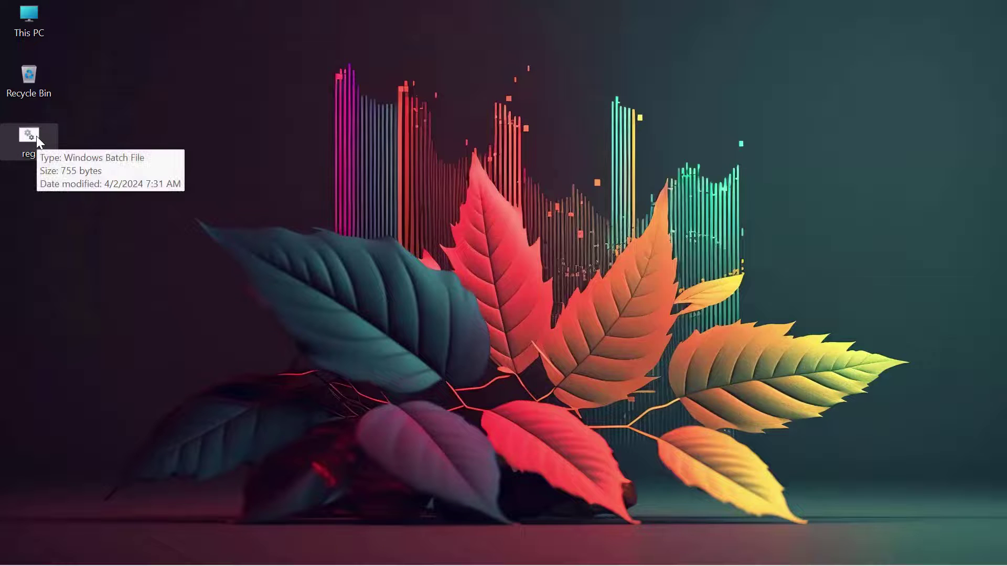
right_click(36, 137)
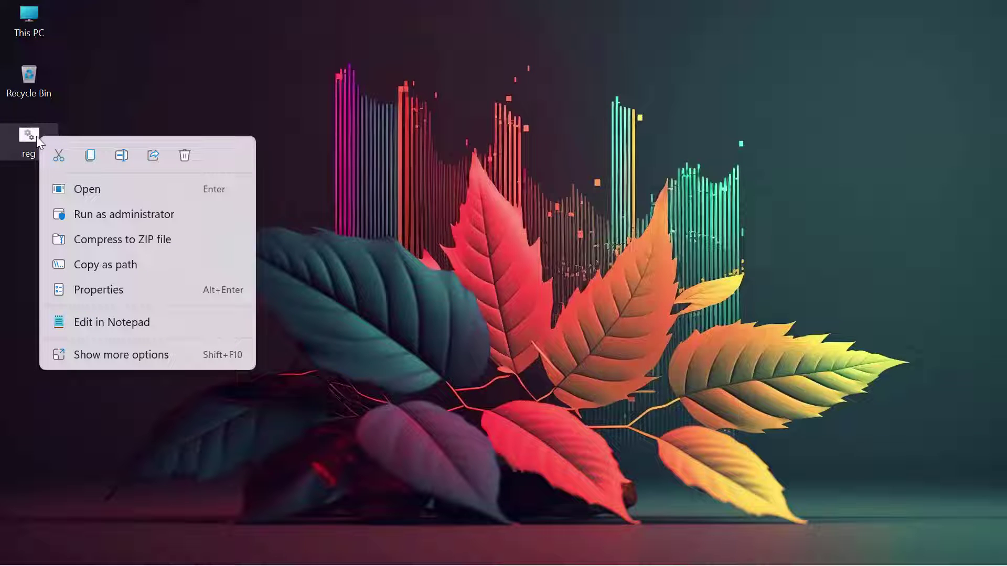
left_click(94, 213)
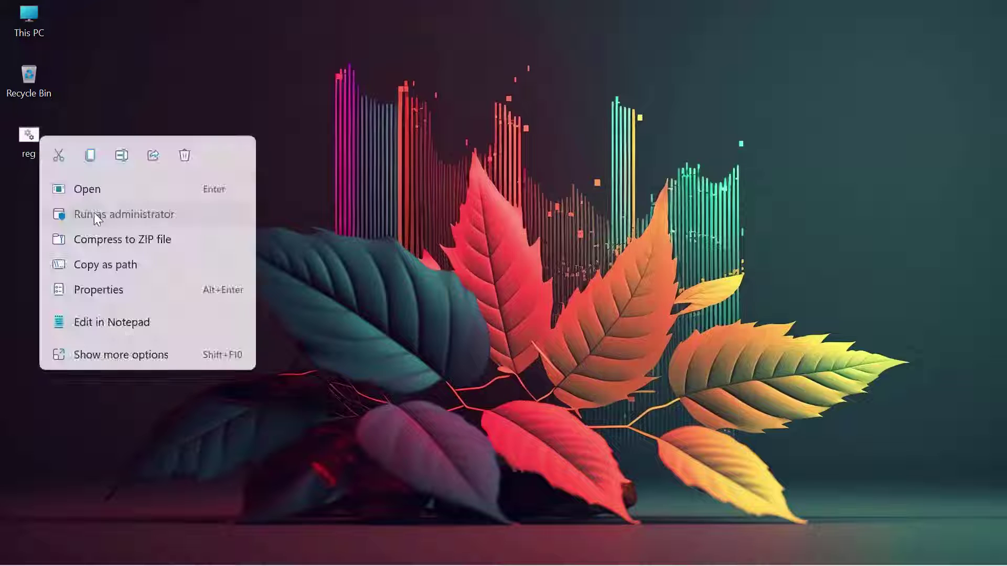
left_click(94, 213)
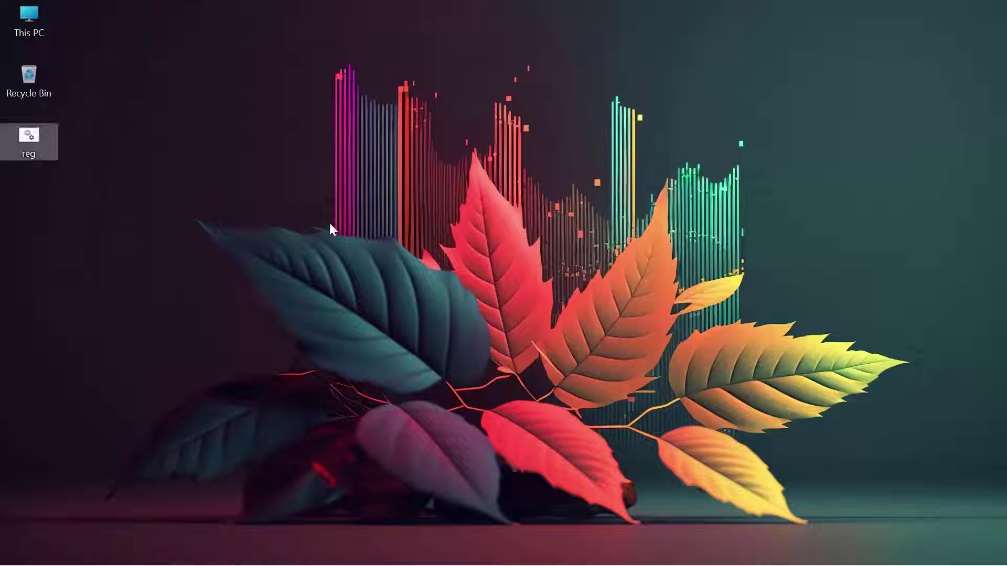
right_click(331, 224)
left_click(405, 297)
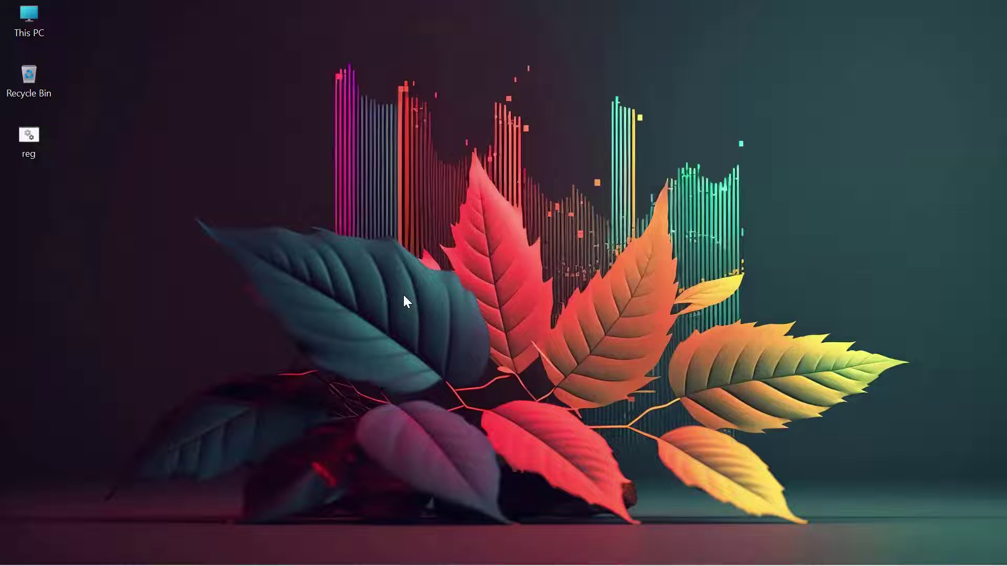
Verify the Game Mode toggle under Gaming is Off, then close Settings.
key("super")
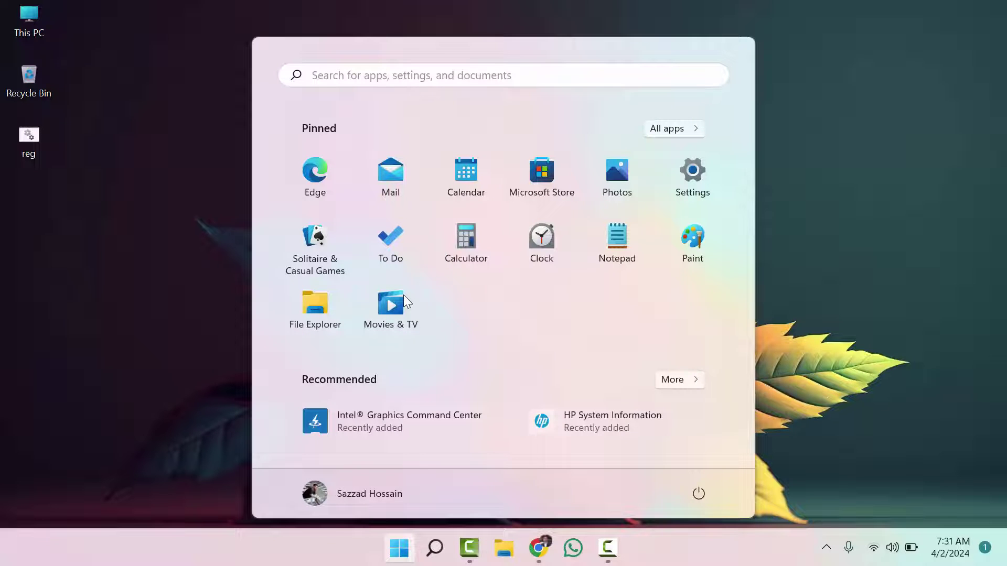
type("sett")
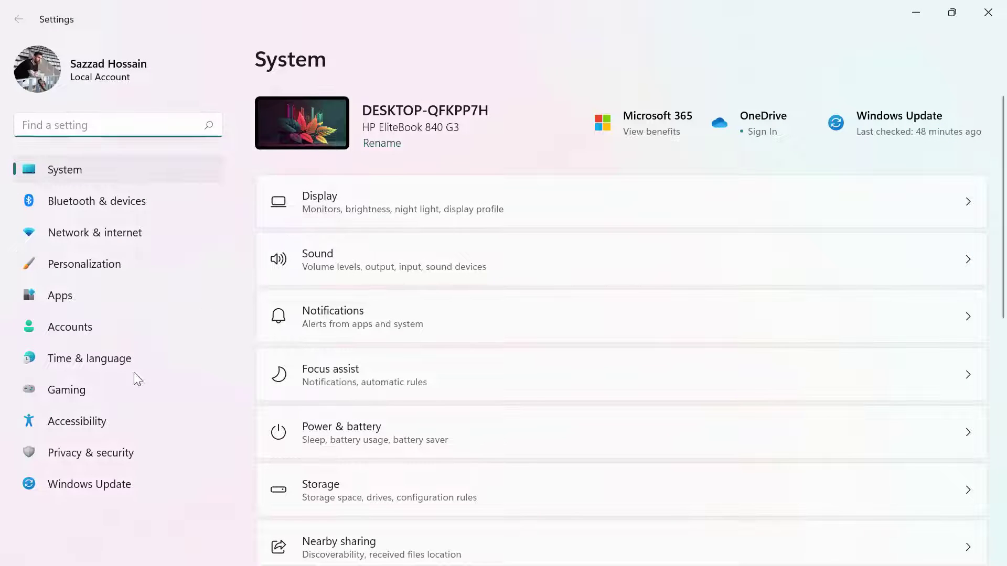
left_click(90, 399)
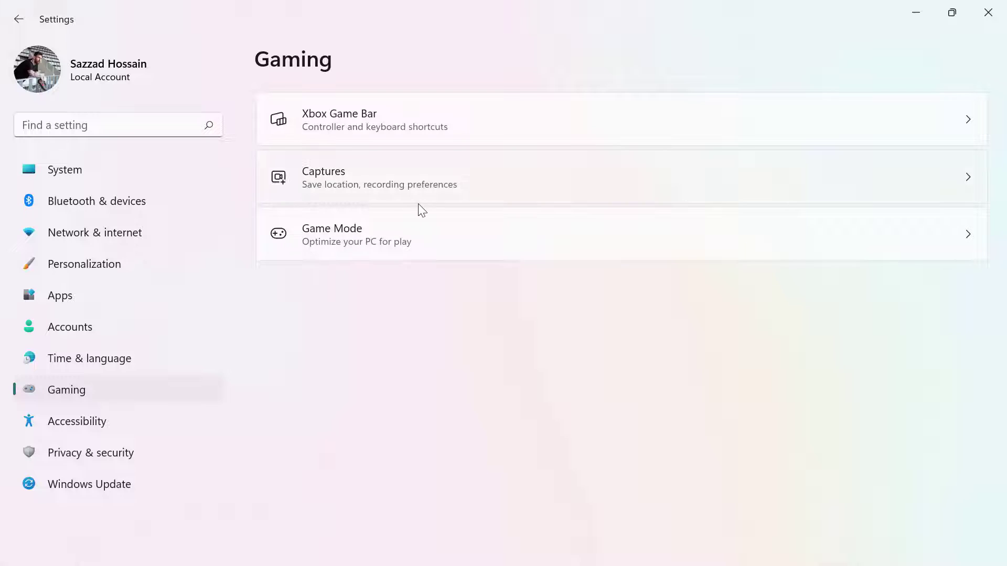
left_click(441, 231)
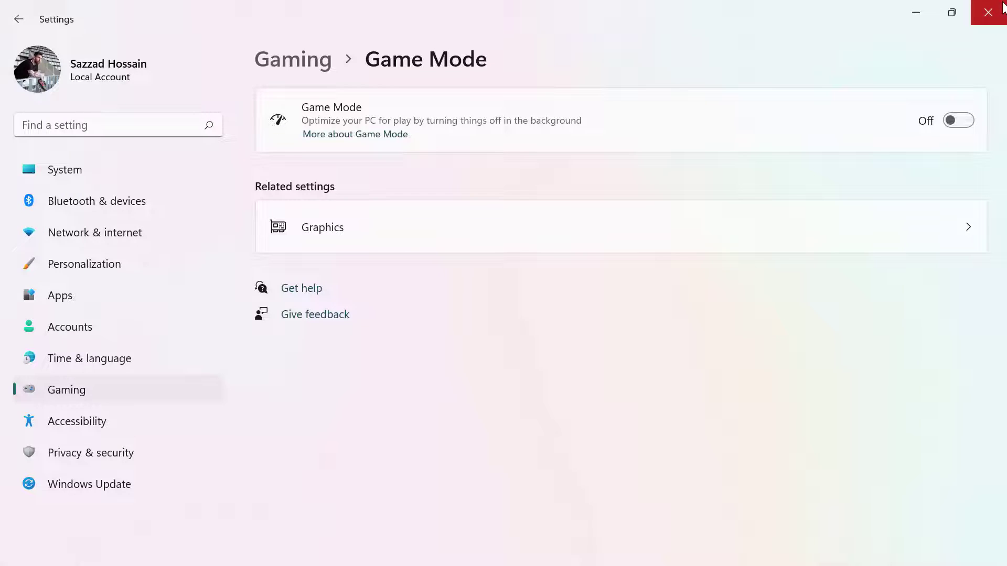
left_click(1003, 4)
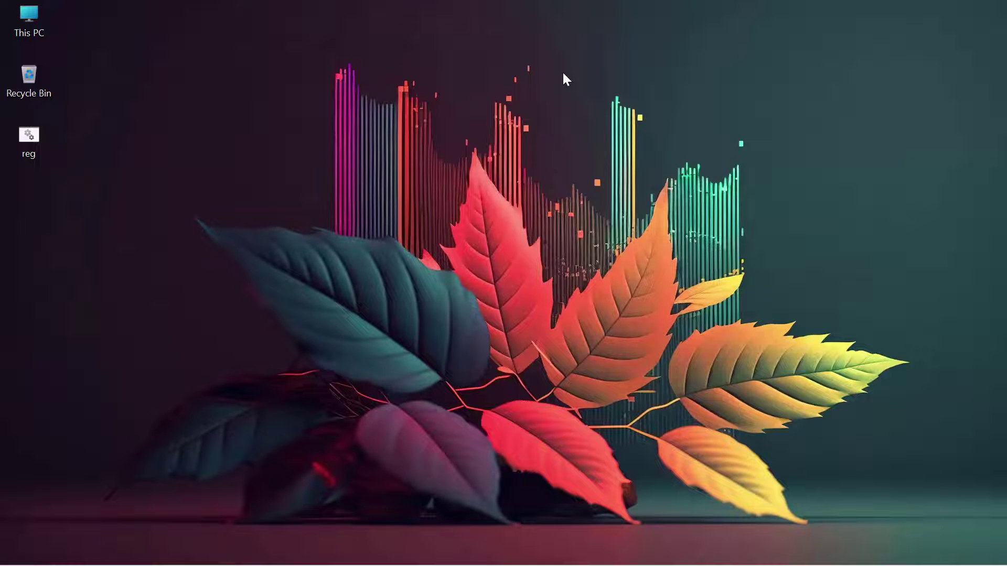
Find the Night light settings and switch the Schedule night light toggle On.
key("super")
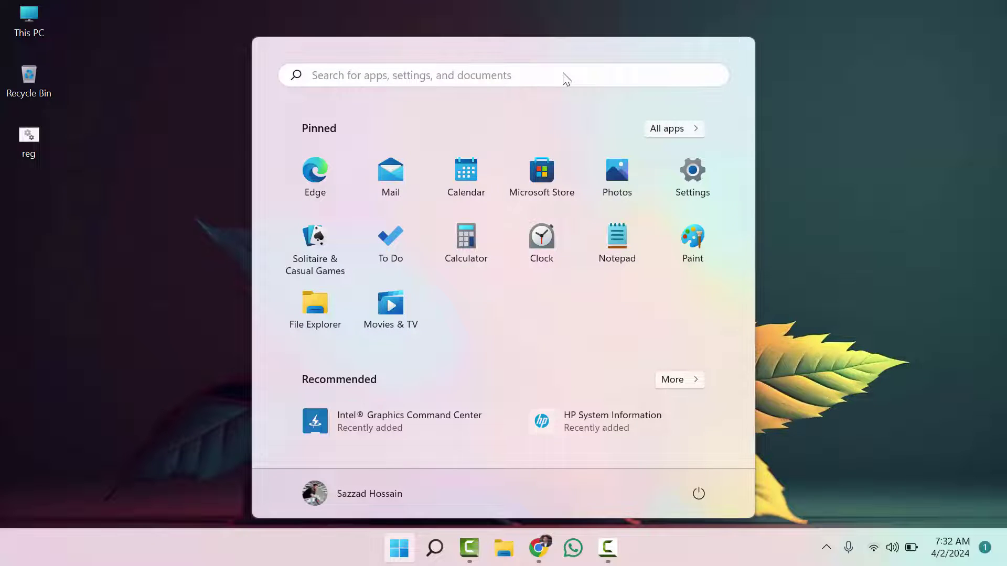
type("nigh")
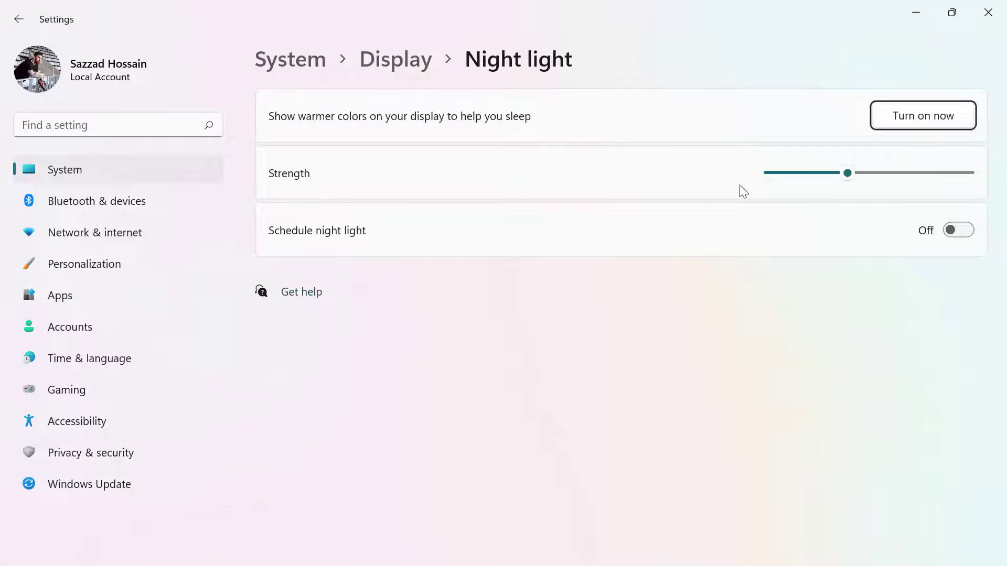
left_click(955, 231)
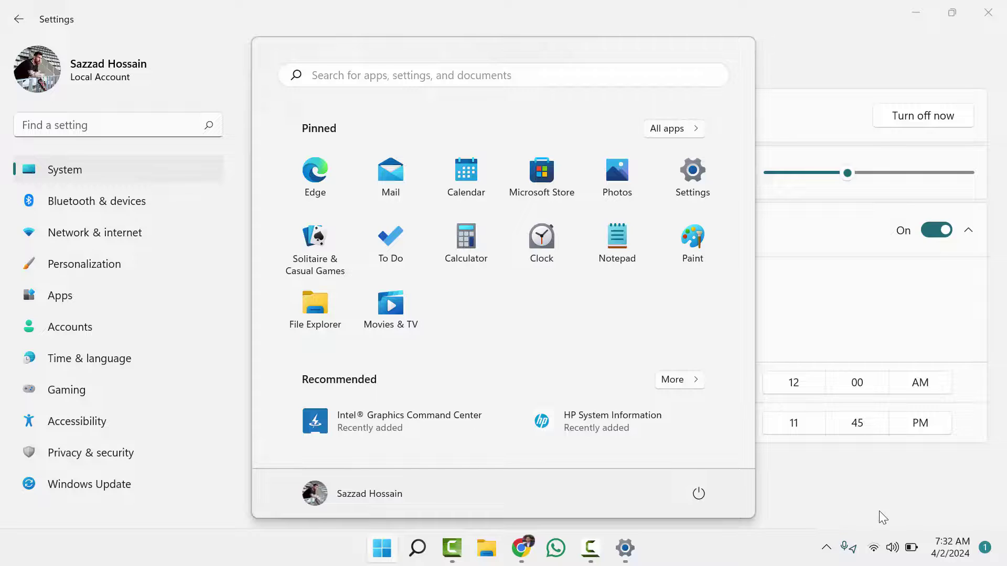
Show the Start menu's Sleep, Shut down and Restart power options.
left_click(825, 547)
left_click(702, 498)
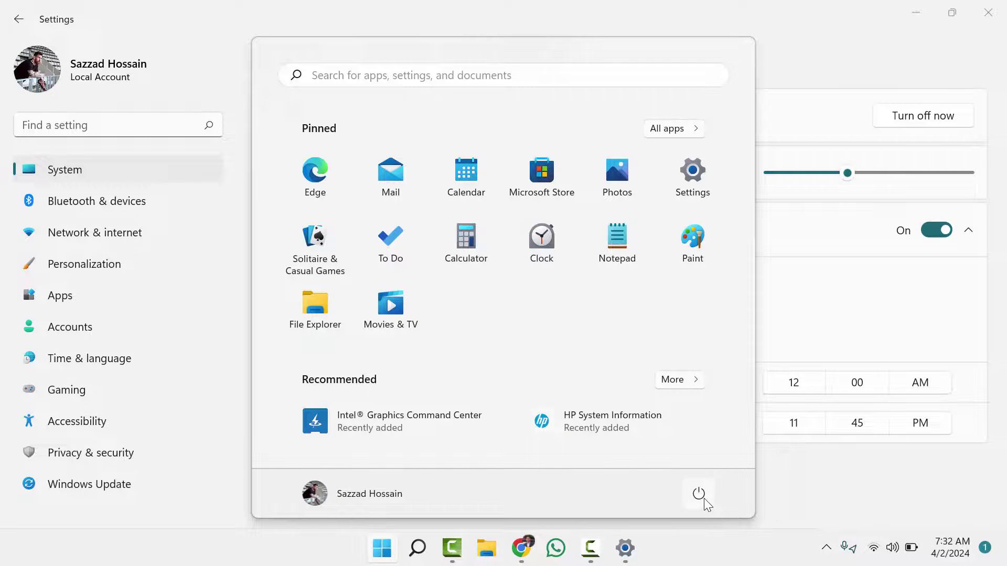